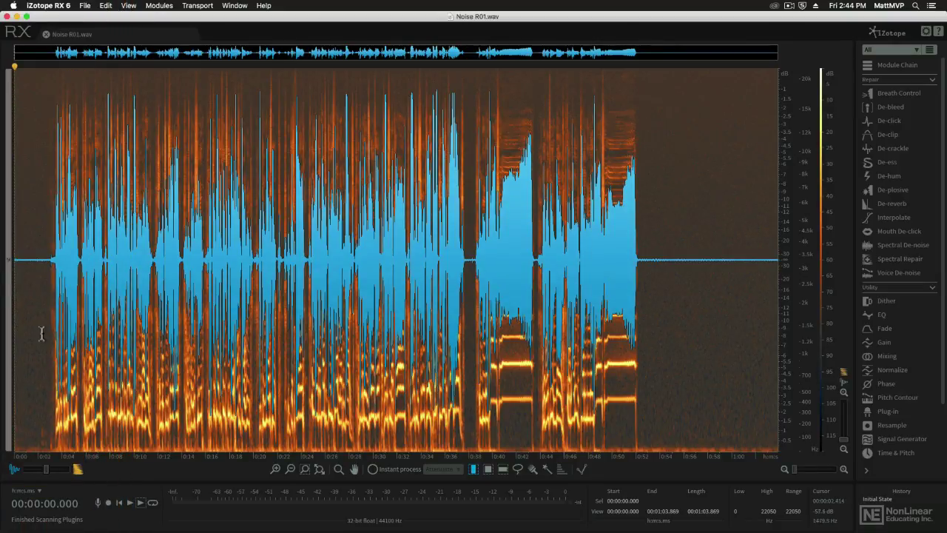
Step: Blend the waveform mid-way over the spectrogram, then play the noisy vocal and stop it
{"action": "left_click_drag", "start_coordinate": [45, 474], "coordinate": [77, 476]}
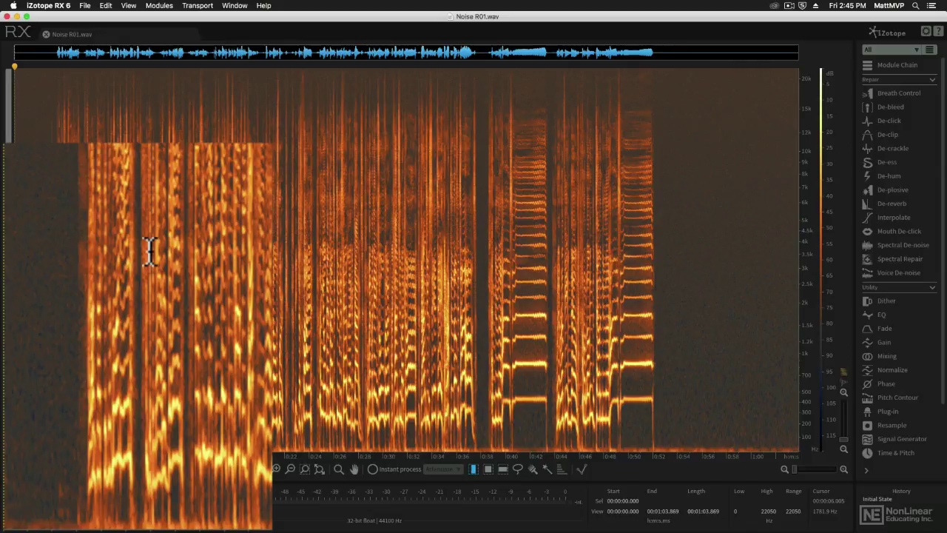
{"action": "left_click", "coordinate": [65, 469]}
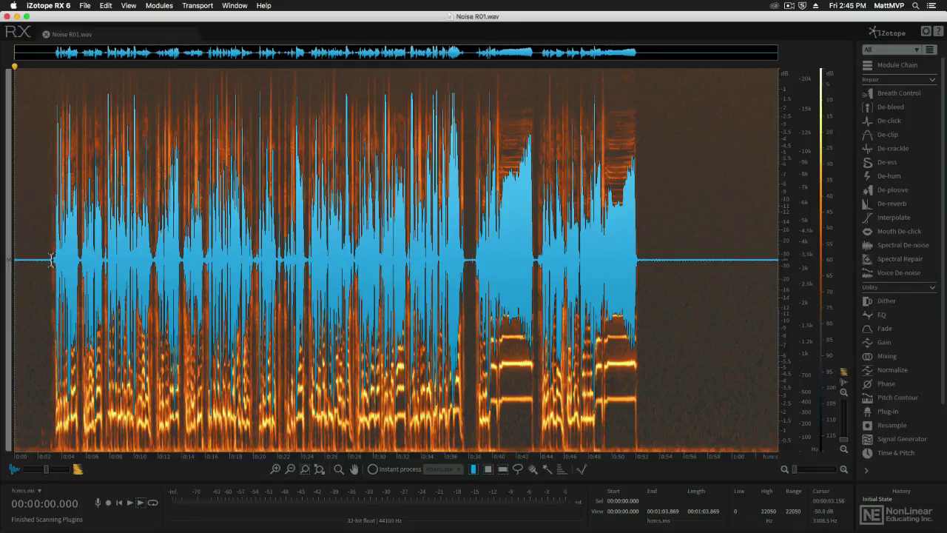
{"action": "key", "text": "space"}
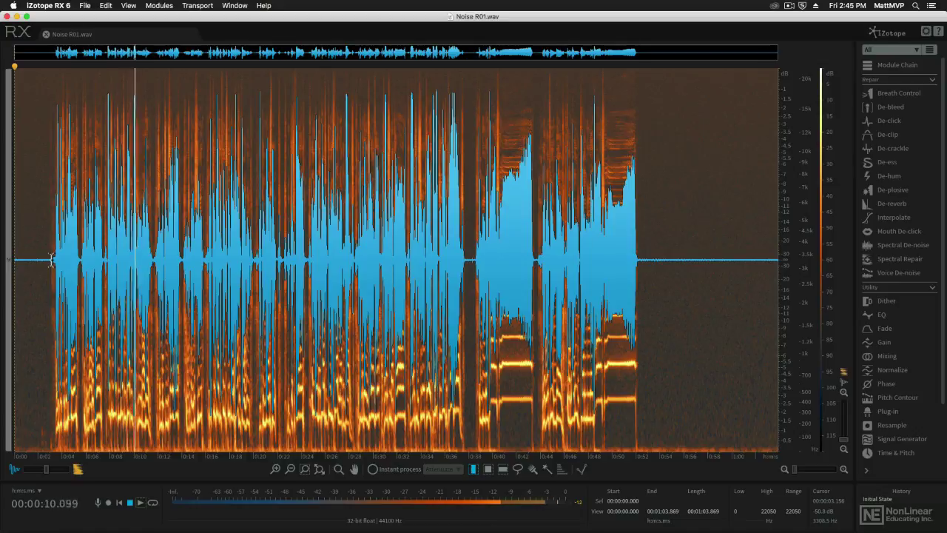
{"action": "key", "text": "space"}
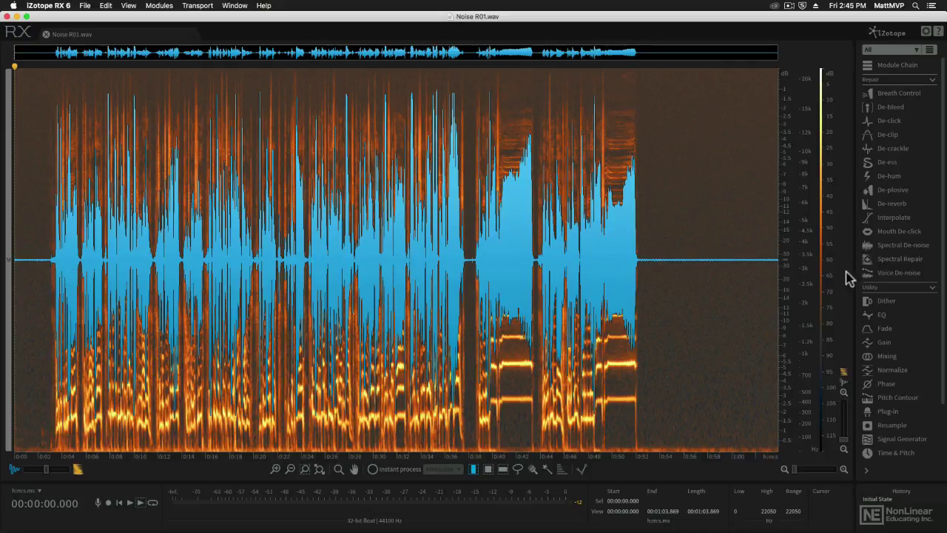
Step: Open Voice De-noise at its defaults: Adaptive mode, Dialogue, 12.0 dB reduction
{"action": "left_click", "coordinate": [888, 275]}
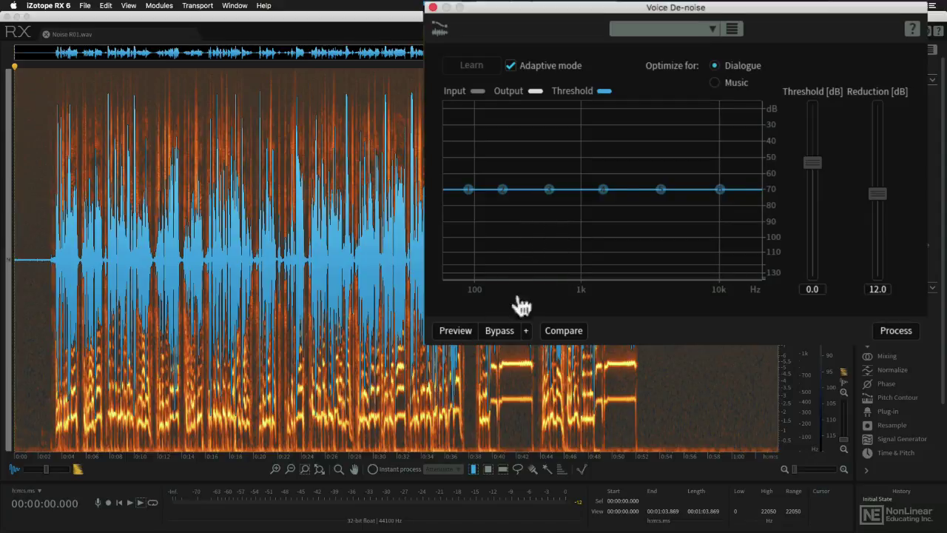
Step: Preview Voice De-noise, toggling Bypass twice to A/B against the original, then stop
{"action": "left_click", "coordinate": [463, 329]}
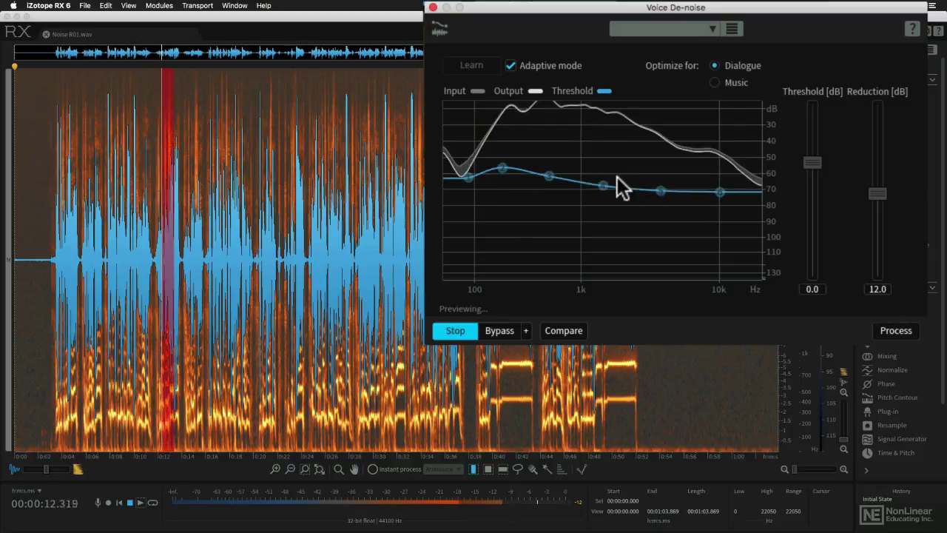
{"action": "left_click", "coordinate": [500, 337]}
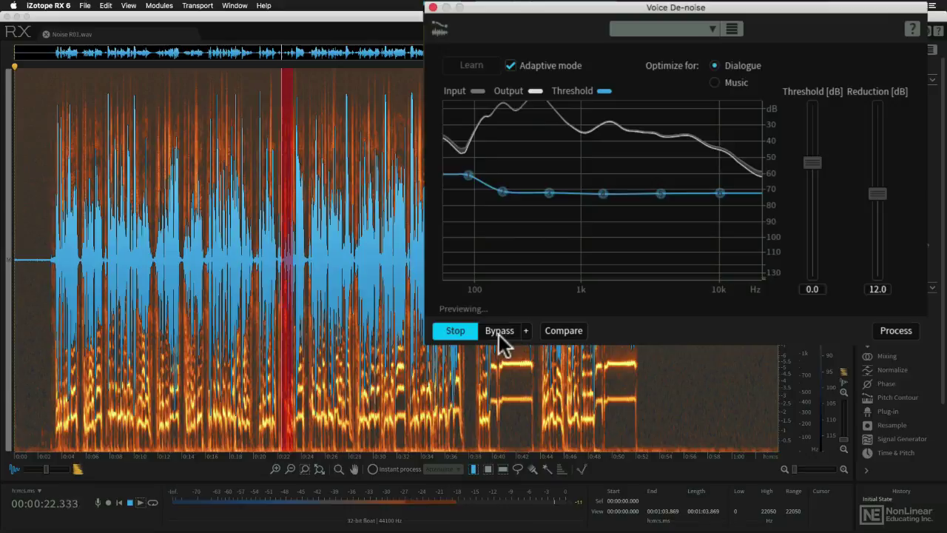
{"action": "left_click", "coordinate": [500, 337]}
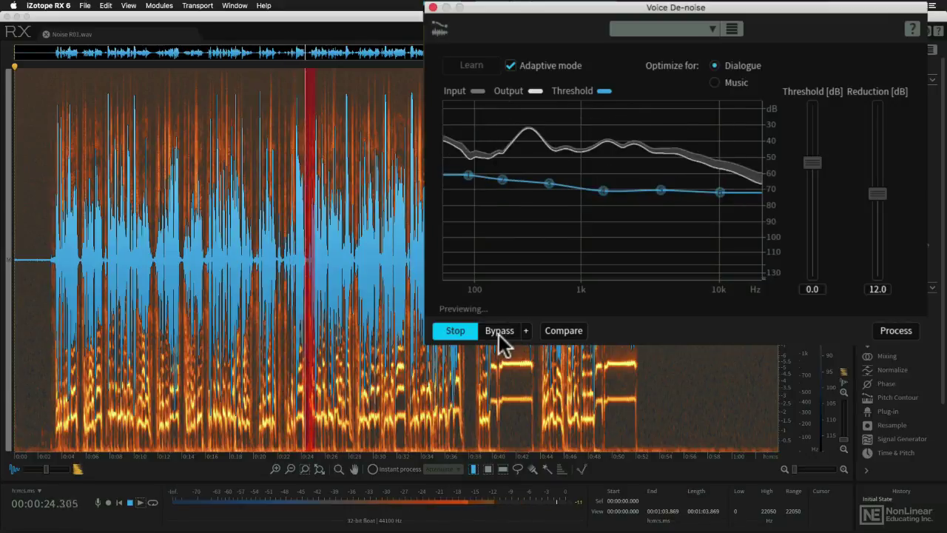
{"action": "left_click", "coordinate": [499, 334]}
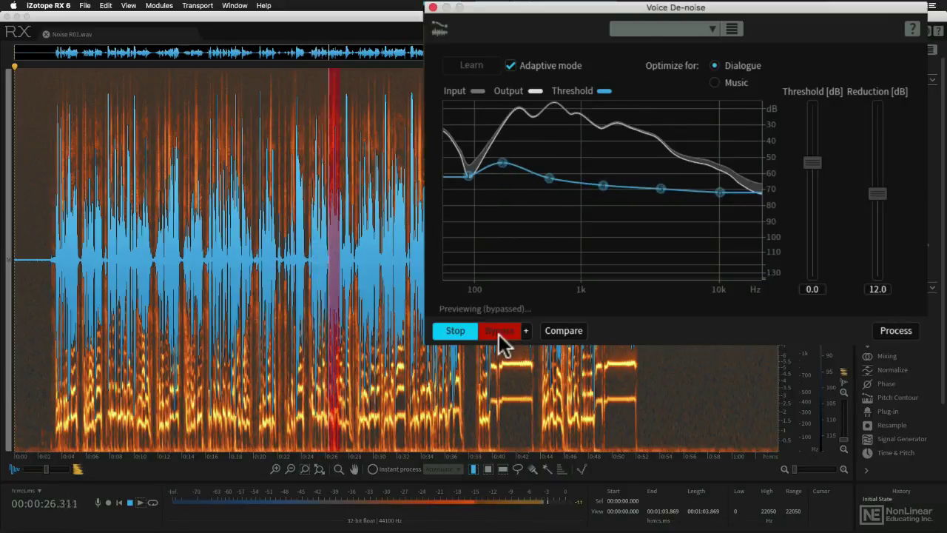
{"action": "left_click", "coordinate": [499, 334]}
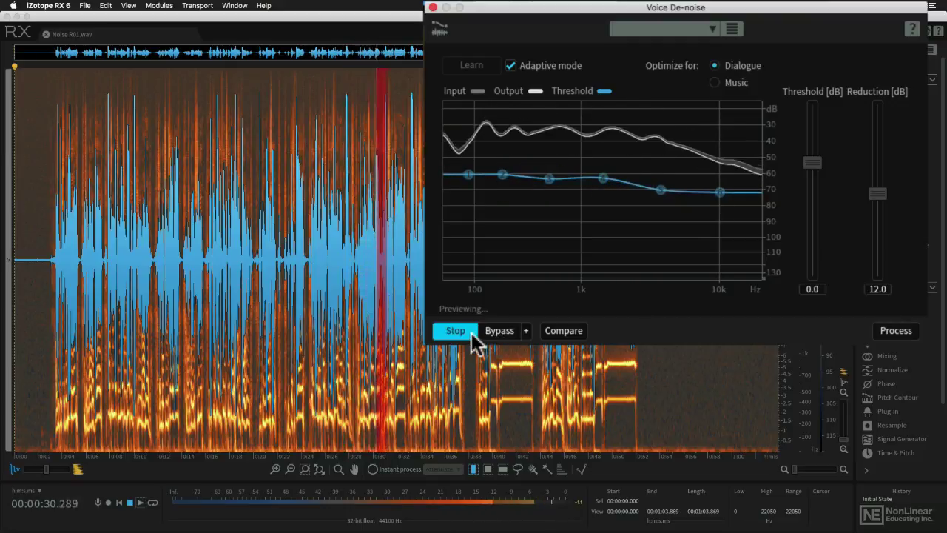
{"action": "left_click", "coordinate": [474, 338]}
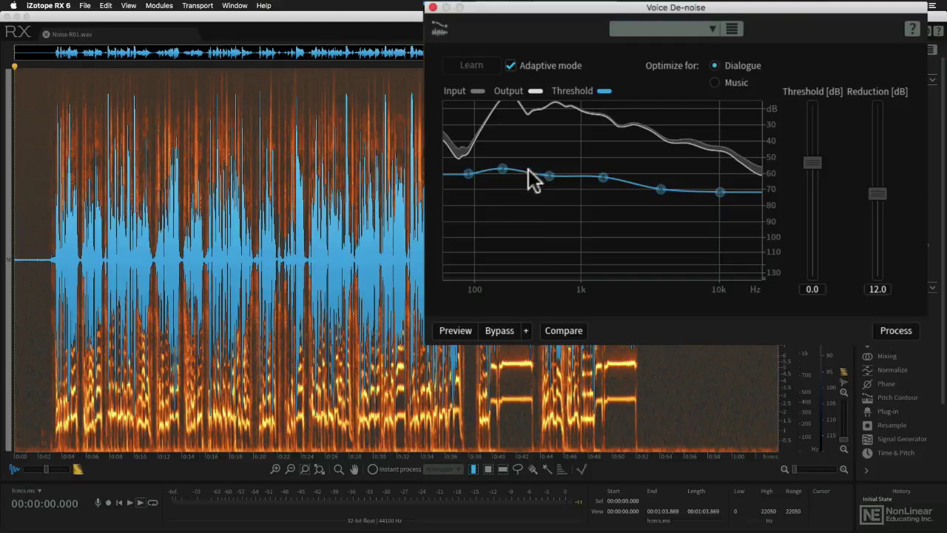
Step: Store comparison versions at default, 6 dB and 18 dB reduction, then select Settings 1
{"action": "left_click", "coordinate": [558, 330]}
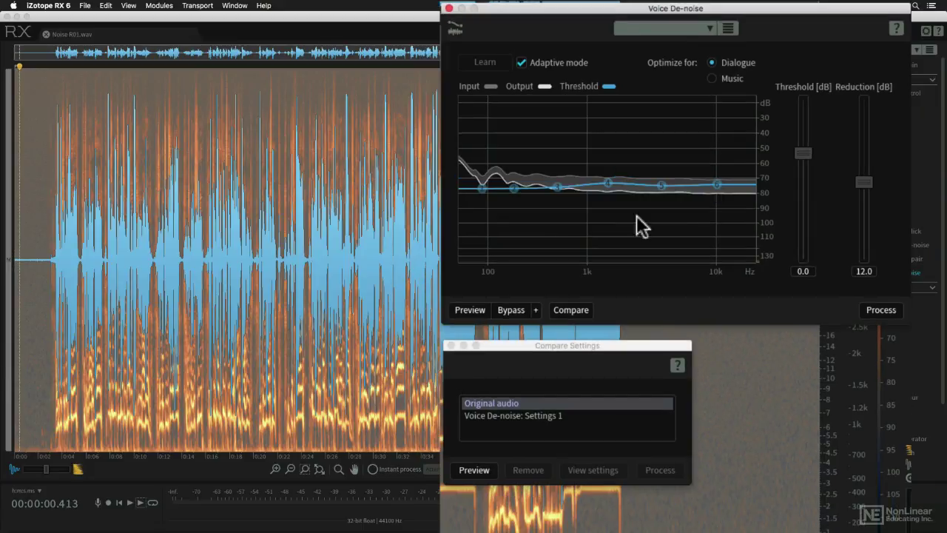
{"action": "left_click_drag", "start_coordinate": [861, 181], "coordinate": [860, 219]}
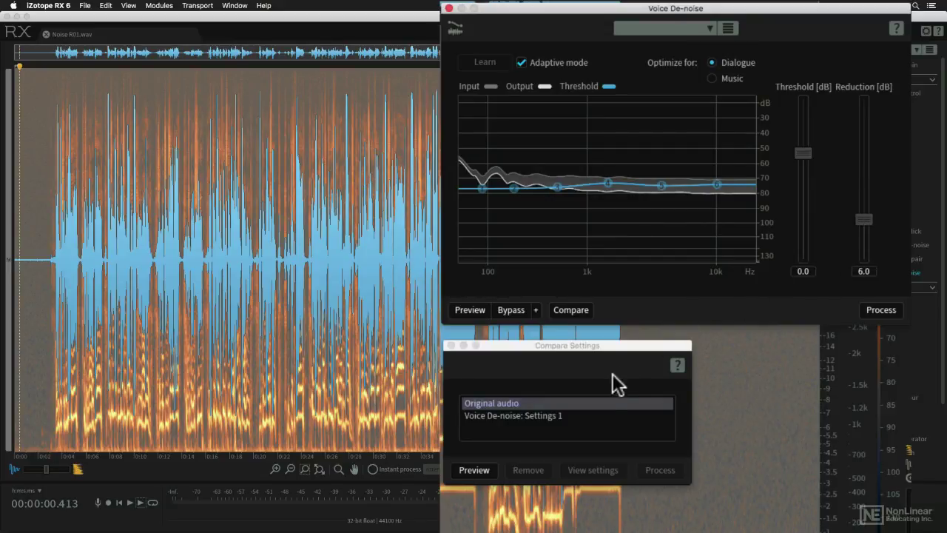
{"action": "left_click", "coordinate": [571, 310]}
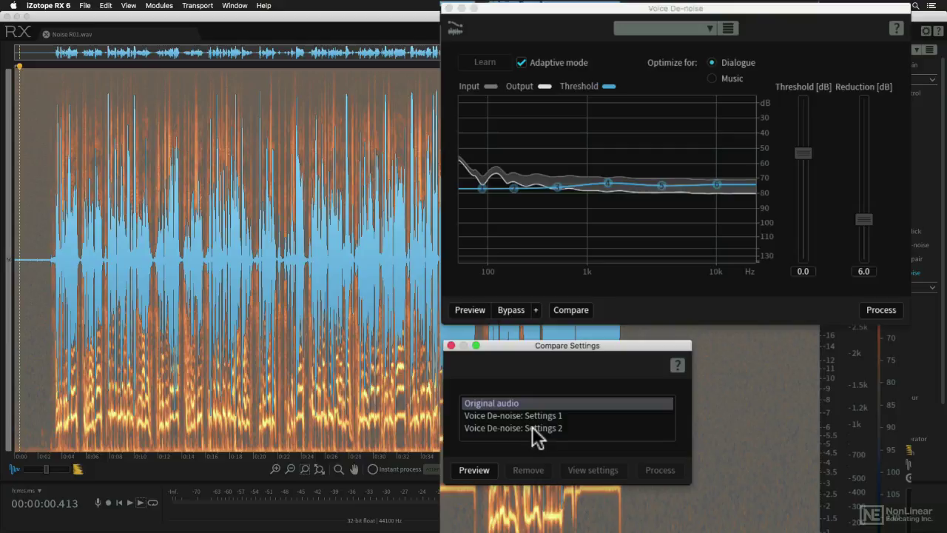
{"action": "left_click_drag", "start_coordinate": [867, 216], "coordinate": [872, 141]}
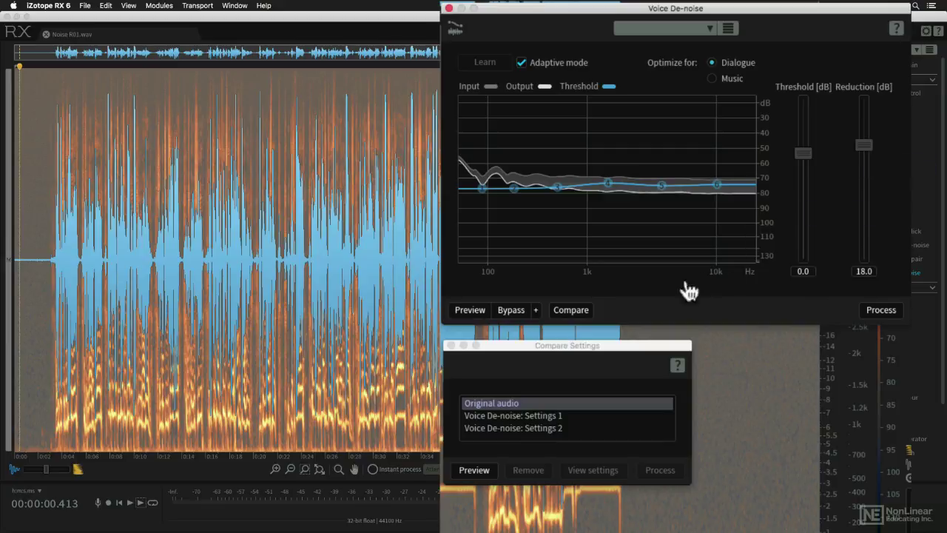
{"action": "left_click", "coordinate": [581, 315]}
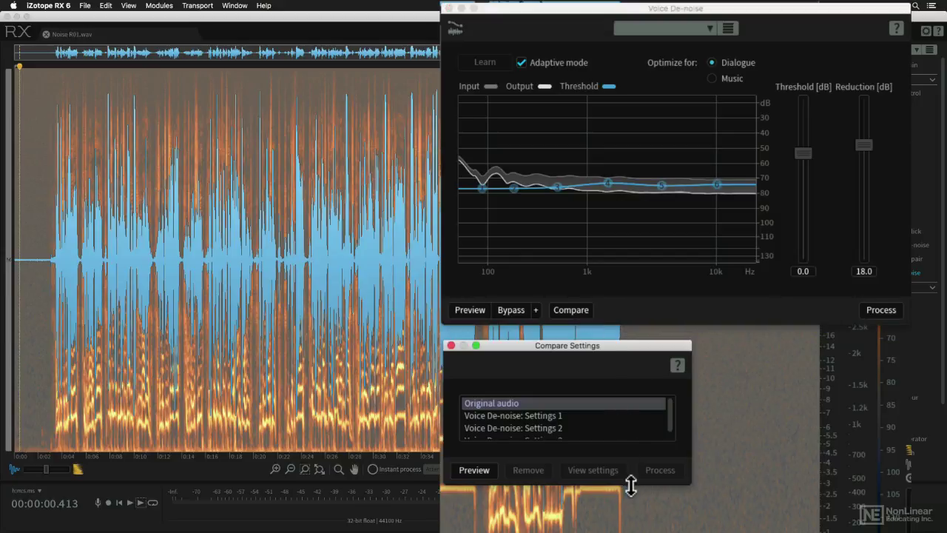
{"action": "left_click_drag", "start_coordinate": [631, 489], "coordinate": [631, 507]}
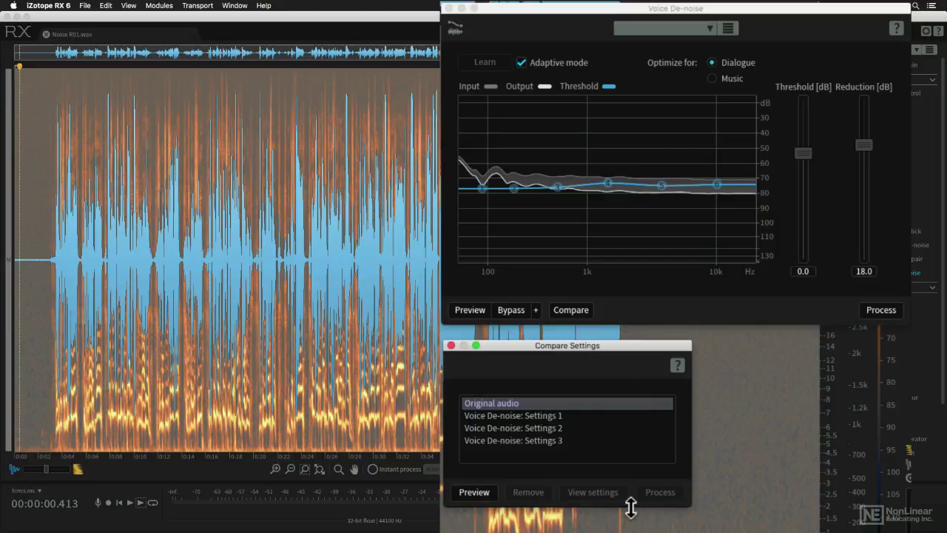
{"action": "left_click", "coordinate": [487, 416]}
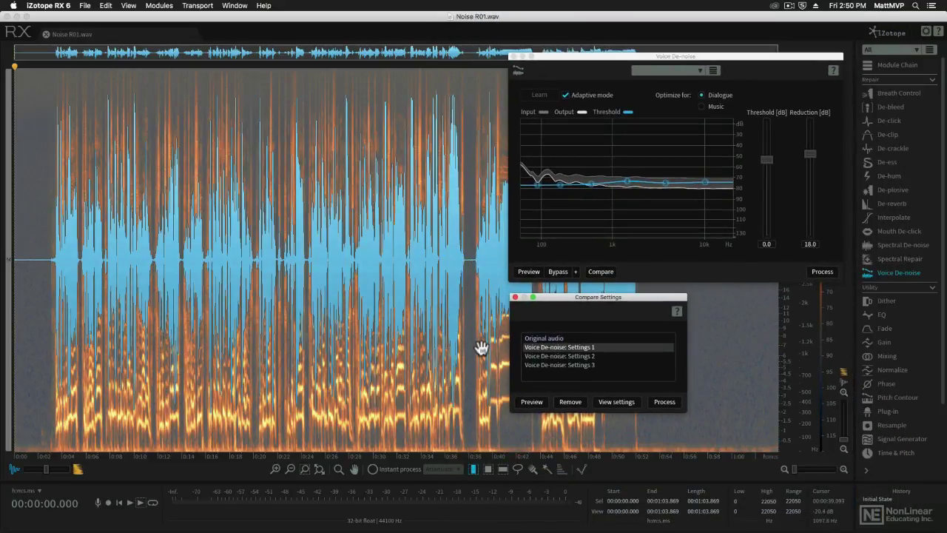
Step: Preview Settings 1, switch to Settings 2 and Settings 3, then stop
{"action": "left_click", "coordinate": [540, 403]}
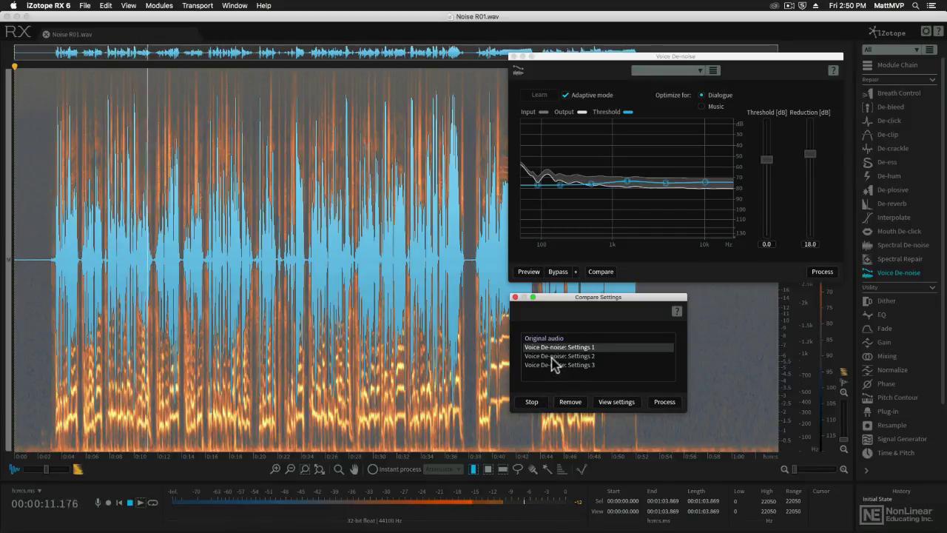
{"action": "left_click", "coordinate": [555, 356]}
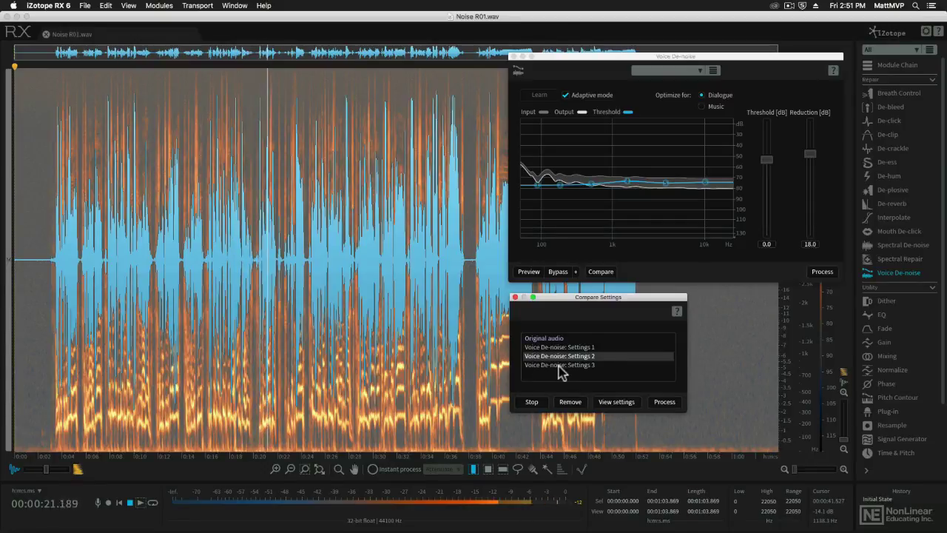
{"action": "left_click", "coordinate": [558, 365]}
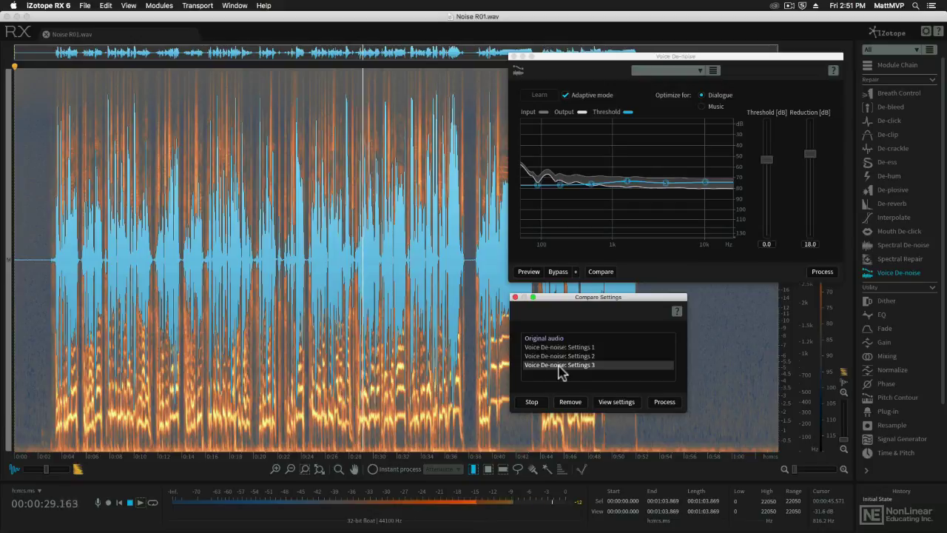
{"action": "left_click", "coordinate": [533, 402]}
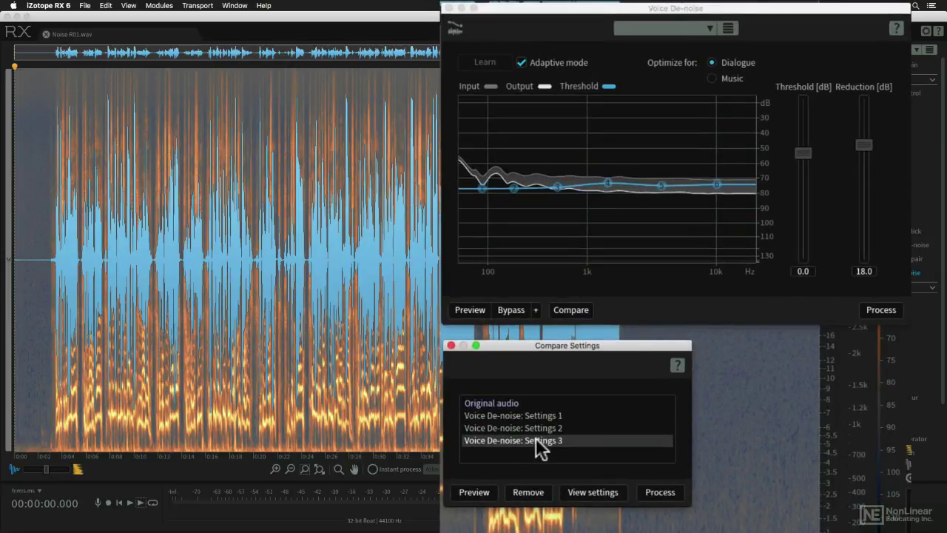
Step: Process the vocal with Settings 2's 6 dB reduction, then set reduction to 3.1 dB
{"action": "left_click", "coordinate": [538, 429]}
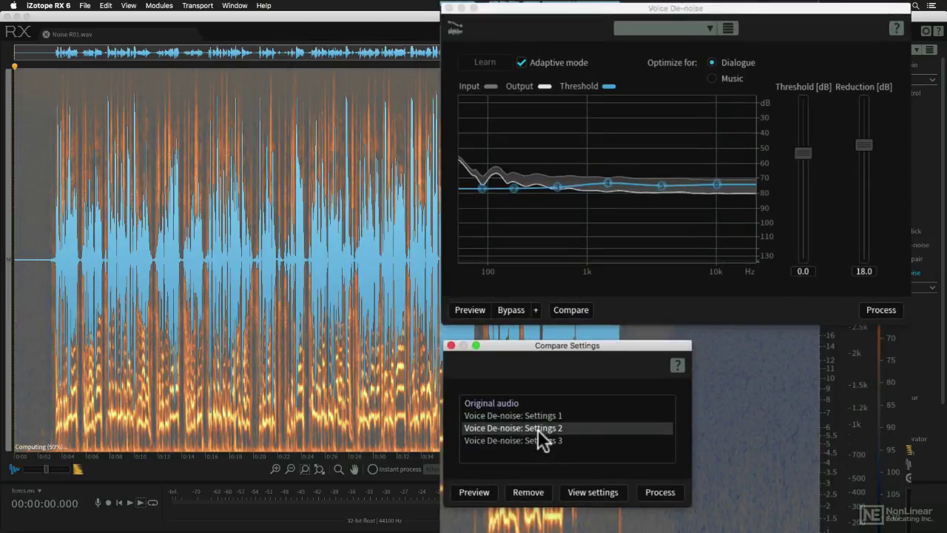
{"action": "left_click", "coordinate": [593, 492]}
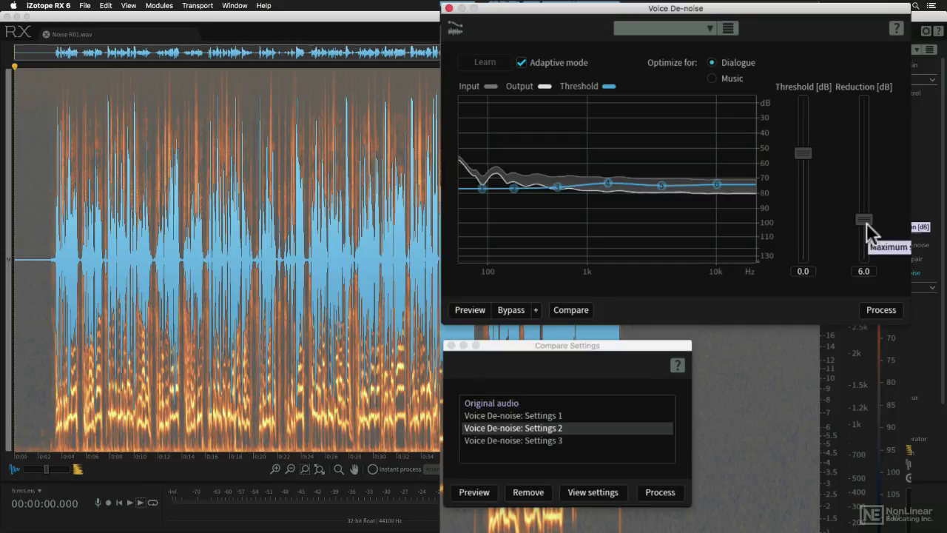
{"action": "left_click", "coordinate": [881, 311]}
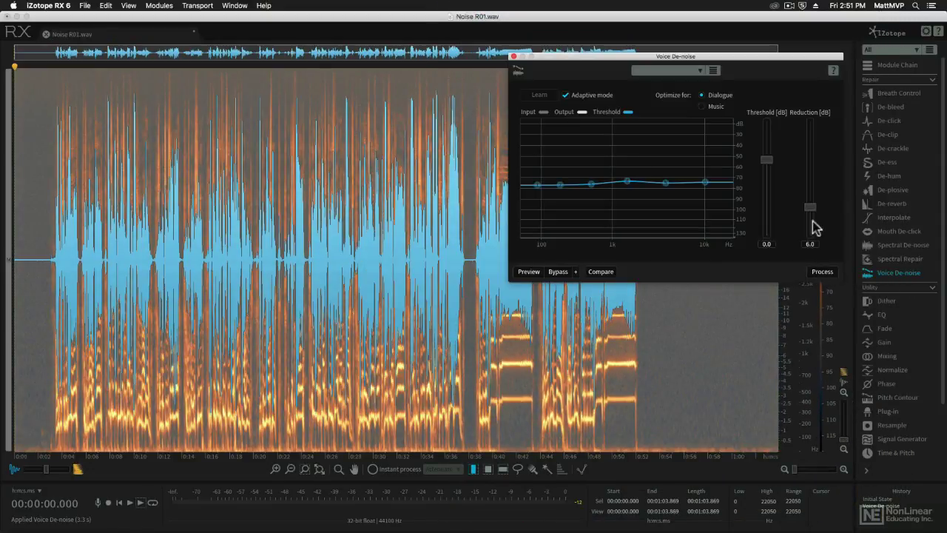
{"action": "left_click_drag", "start_coordinate": [810, 209], "coordinate": [811, 222]}
{"action": "left_click_drag", "start_coordinate": [864, 243], "coordinate": [864, 245]}
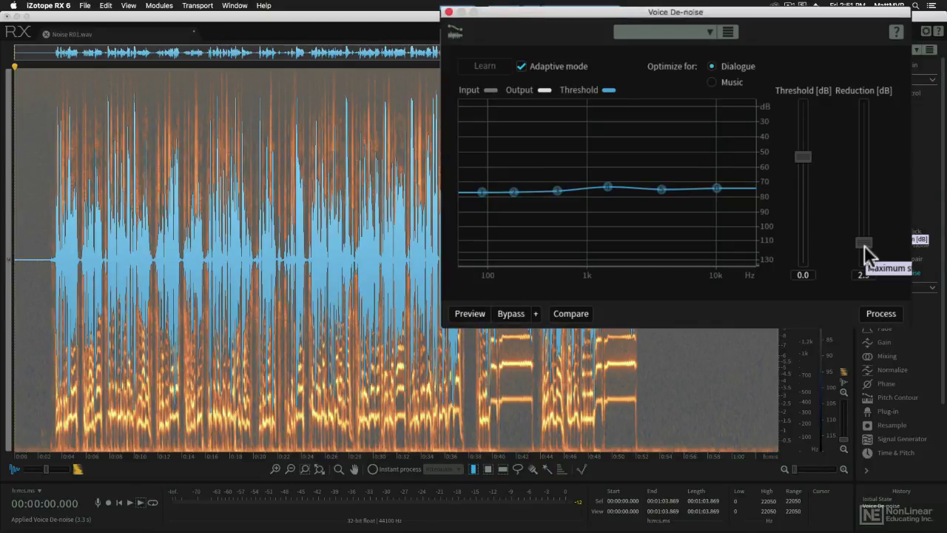
Step: Run a second Voice De-noise pass at 3.1 dB and play the cleaned vocal
{"action": "left_click", "coordinate": [891, 315]}
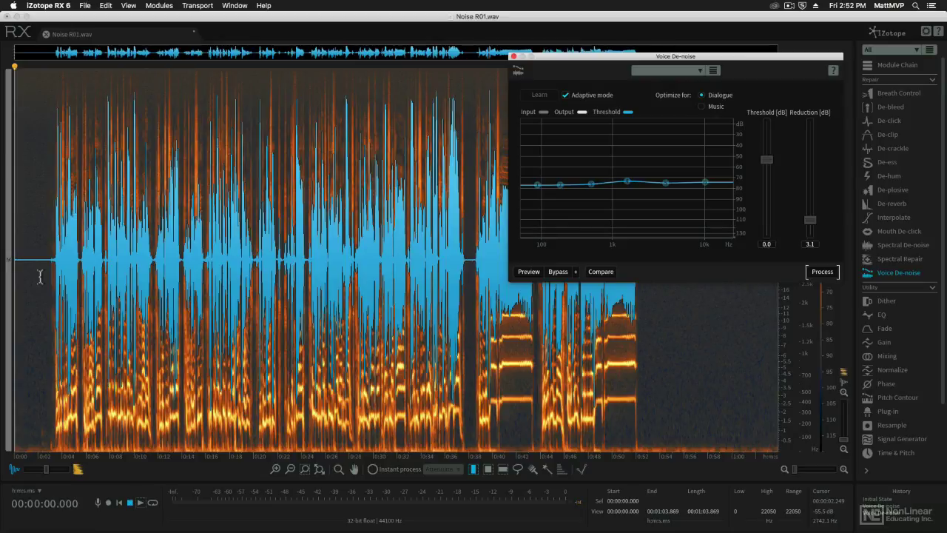
{"action": "key", "text": "space"}
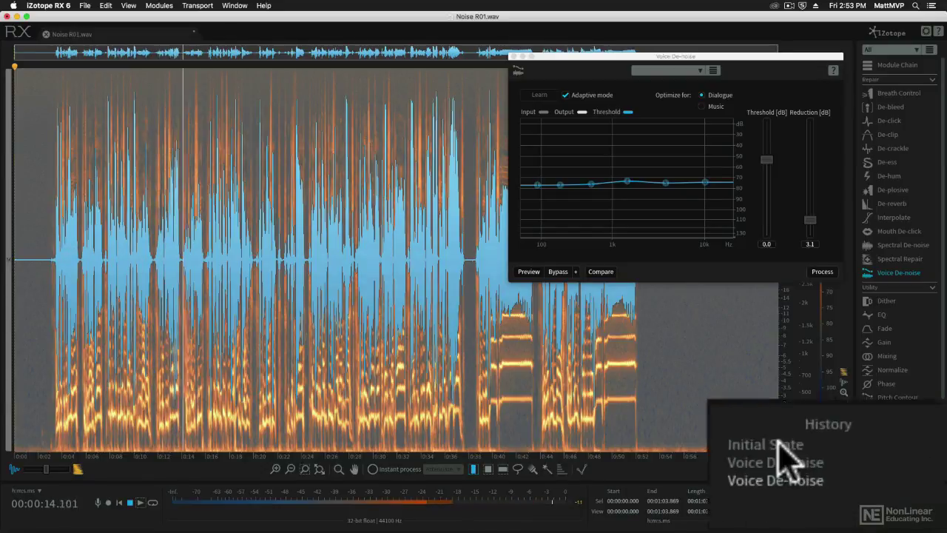
Step: A/B the original, first-pass and second-pass History states, ending on the first pass
{"action": "left_click", "coordinate": [749, 429]}
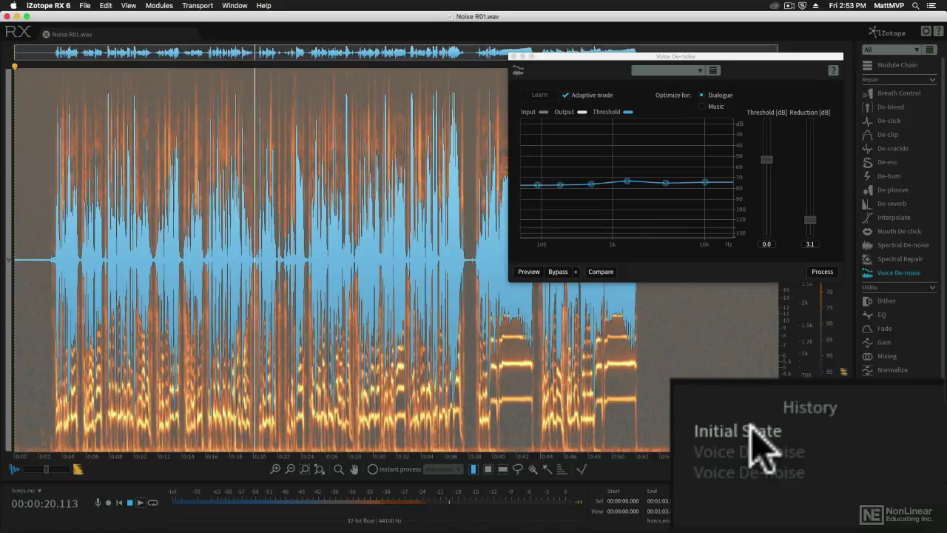
{"action": "left_click", "coordinate": [752, 449]}
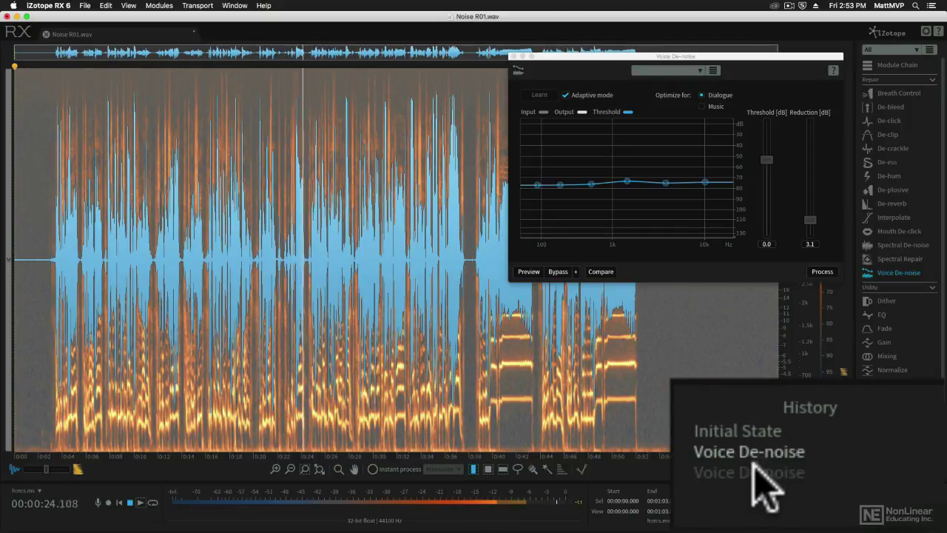
{"action": "left_click", "coordinate": [753, 471]}
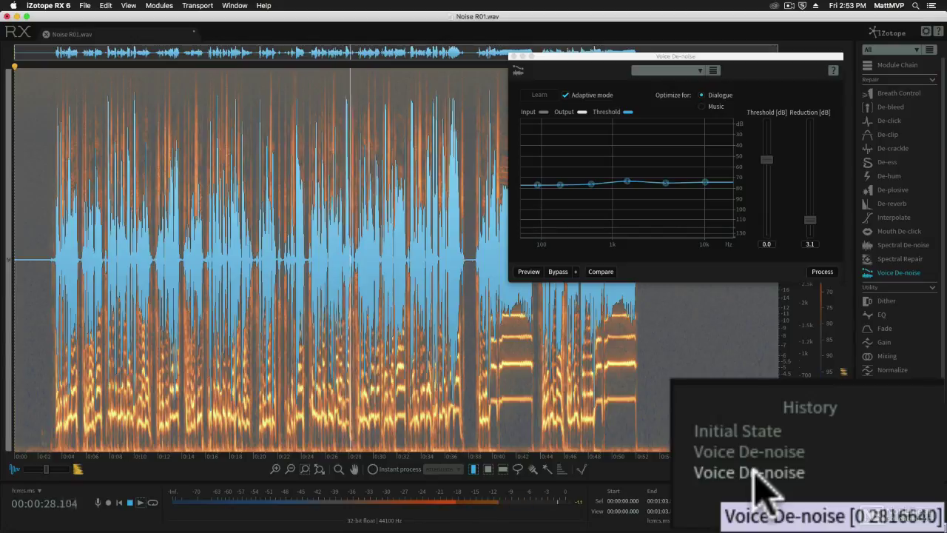
{"action": "left_click", "coordinate": [762, 434]}
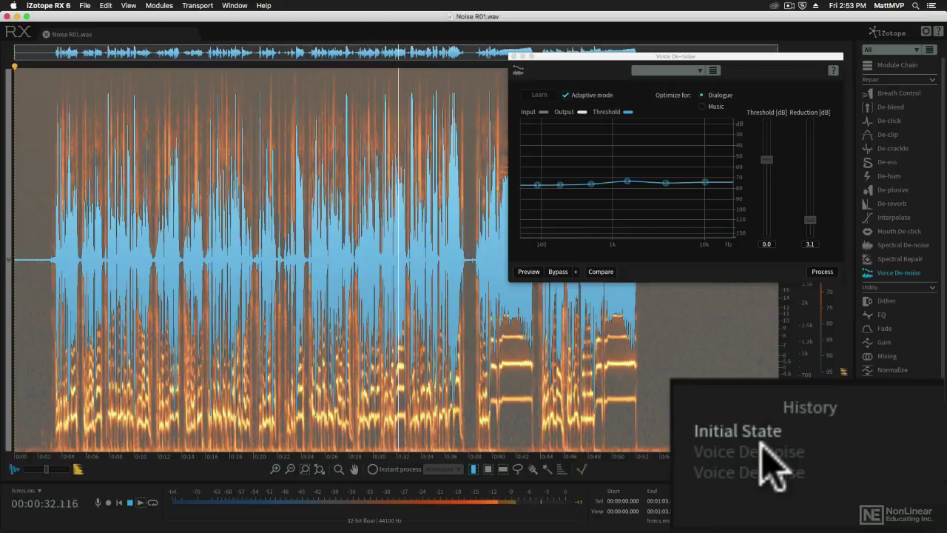
{"action": "left_click", "coordinate": [764, 449]}
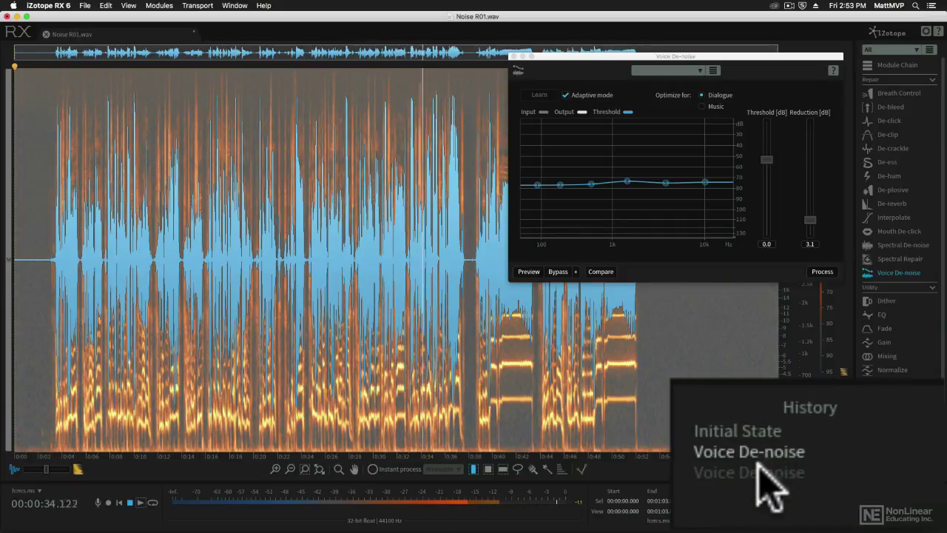